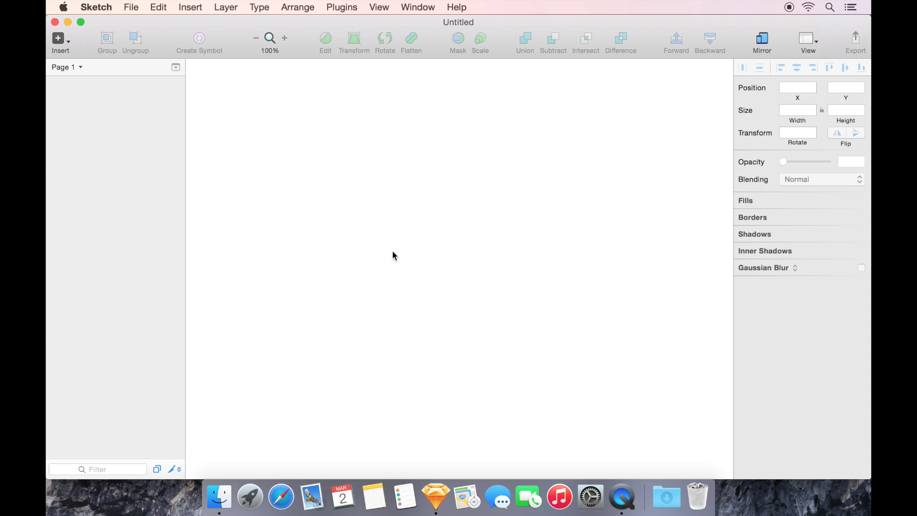
# Draw a 133 × 43 light grey rectangle with no border.
pyautogui.press('r')
pyautogui.moveTo(286, 199); pyautogui.dragTo(372, 227)
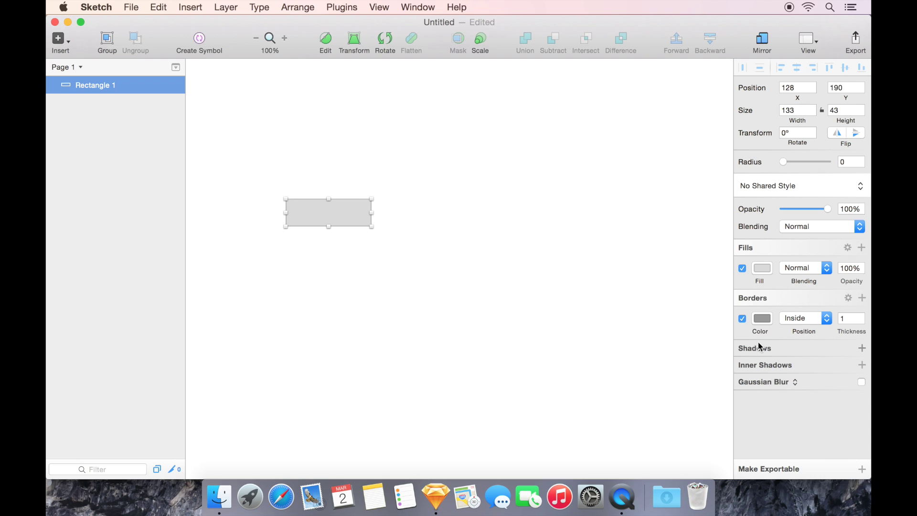
pyautogui.click(742, 319)
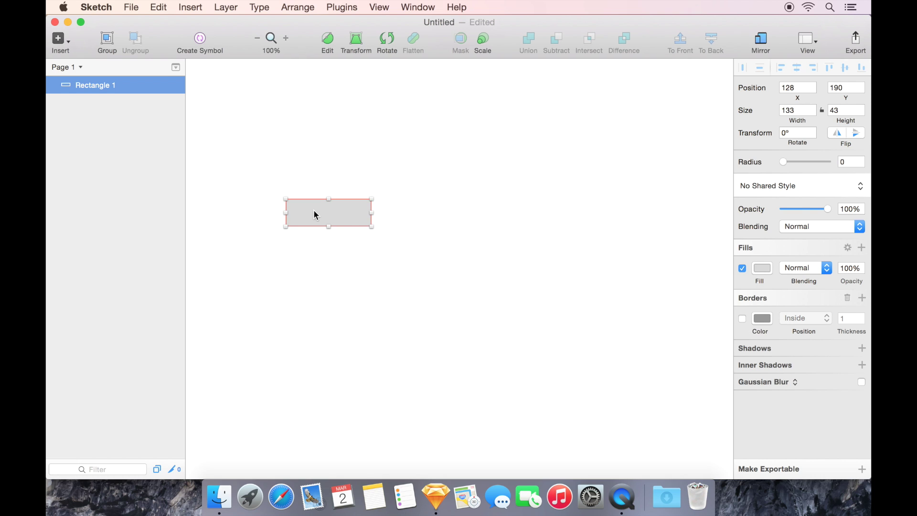
# Duplicate the rectangle into an evenly spaced row of four and select all of them.
pyautogui.moveTo(313, 213); pyautogui.dragTo(407, 216)
pyautogui.press('super+d')
pyautogui.press('super+d')
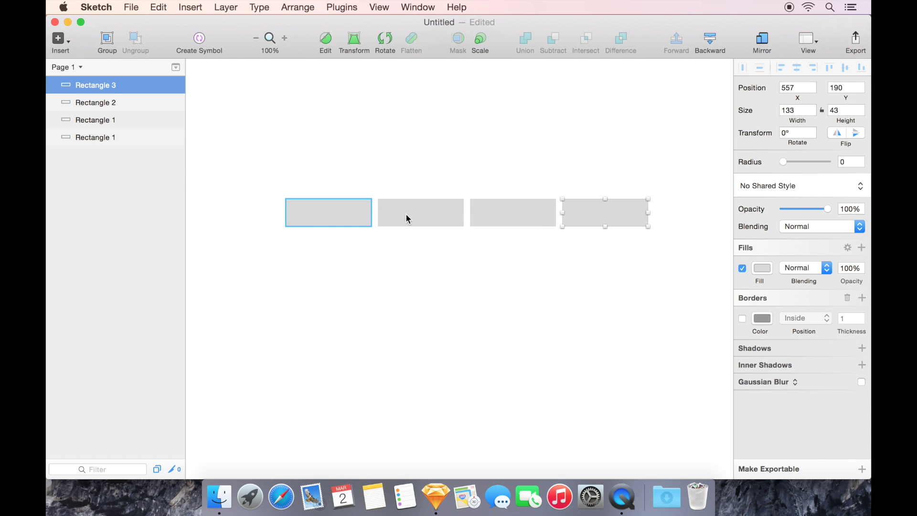
pyautogui.click(528, 296)
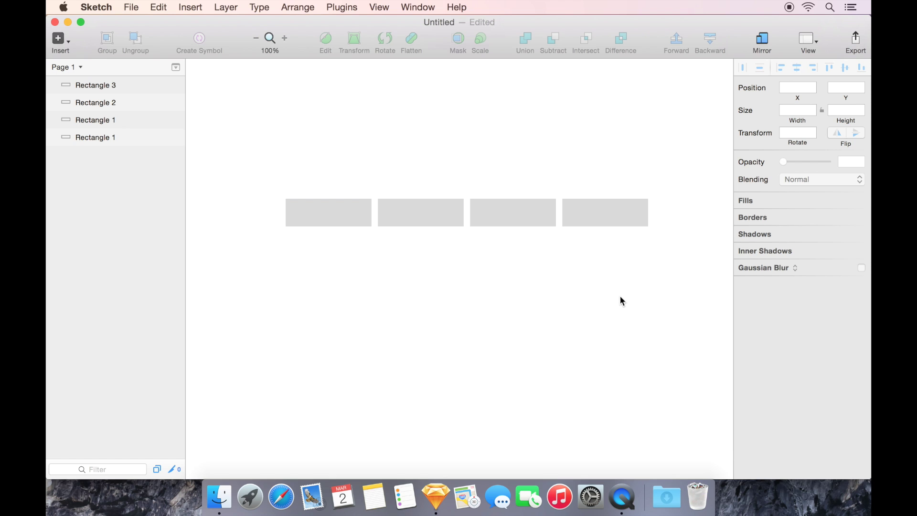
pyautogui.moveTo(619, 295); pyautogui.dragTo(356, 211)
# Fill all four rectangles with F7F7F7 and delete their border.
pyautogui.click(764, 270)
pyautogui.moveTo(763, 279); pyautogui.dragTo(727, 278)
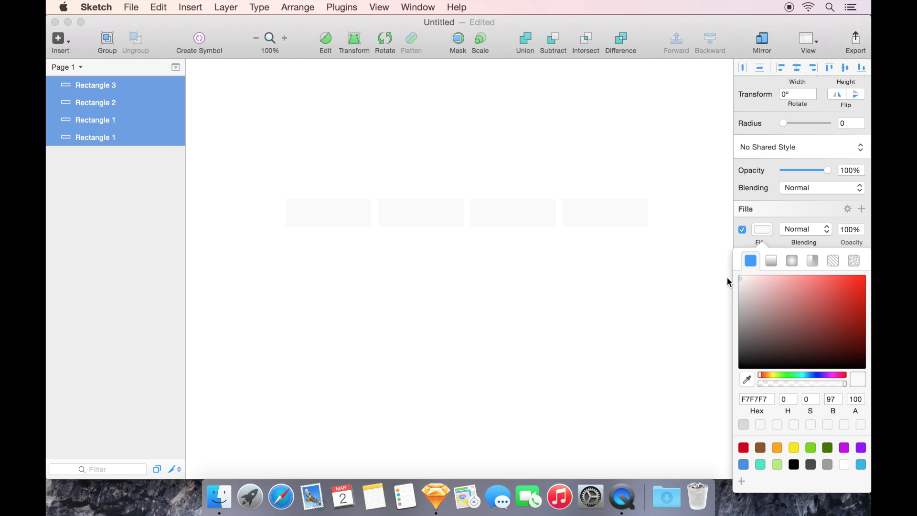
pyautogui.click(763, 229)
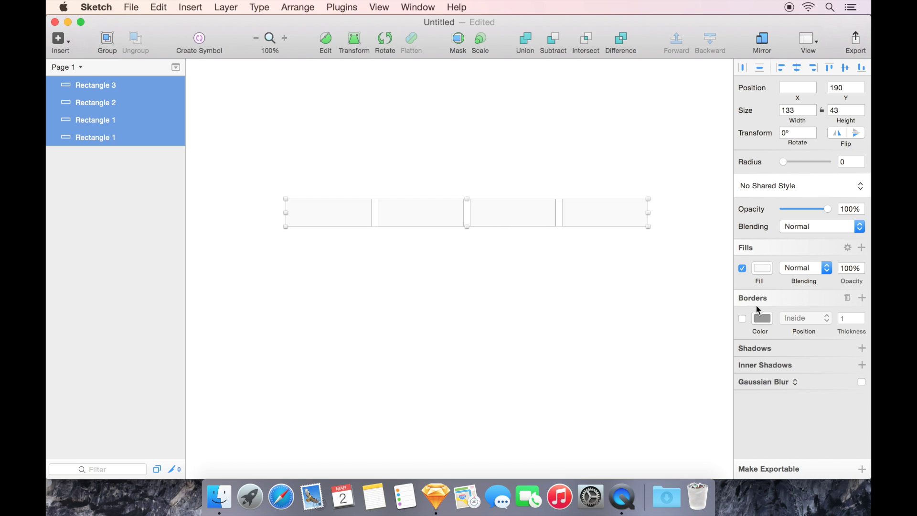
pyautogui.click(850, 298)
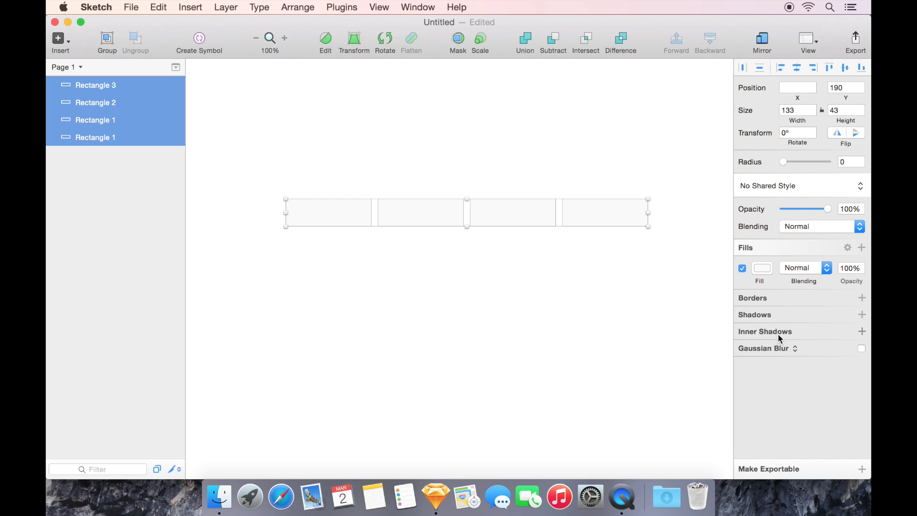
# Add an inner shadow to the four rectangles with blur 0.
pyautogui.click(778, 334)
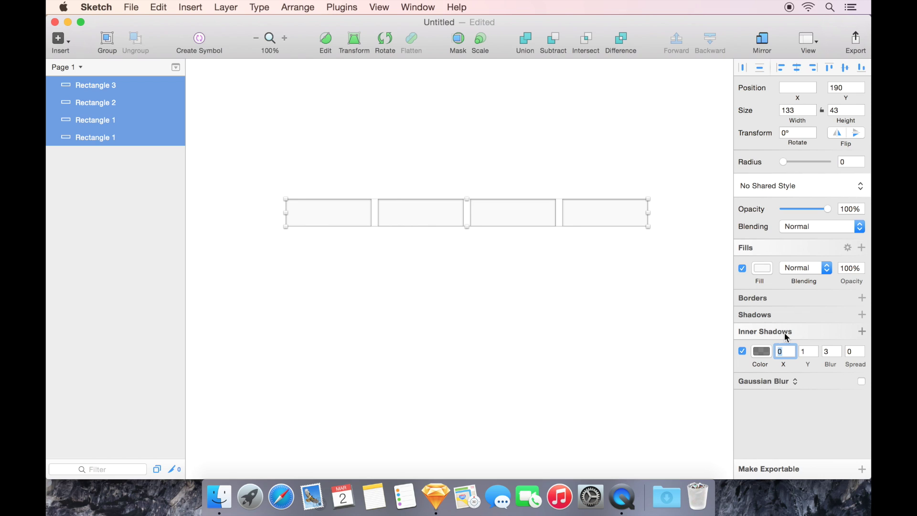
pyautogui.click(838, 353)
pyautogui.click(838, 352)
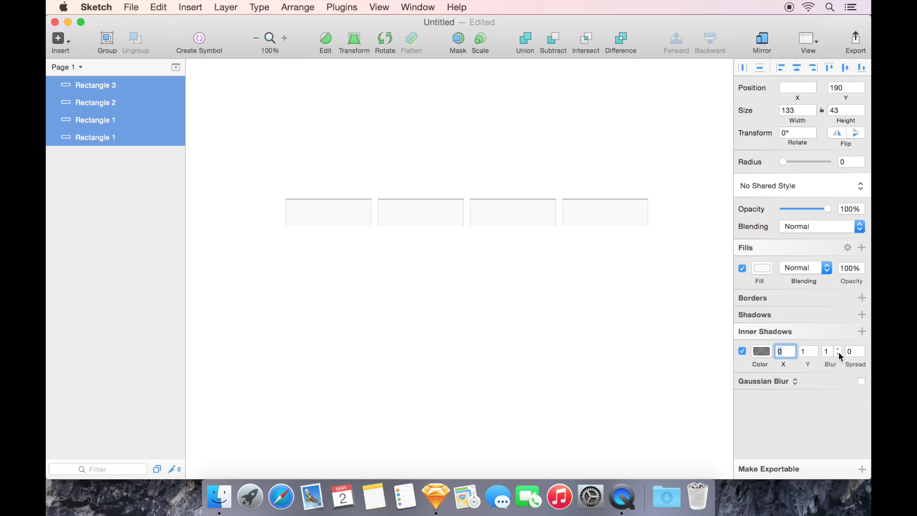
pyautogui.click(838, 354)
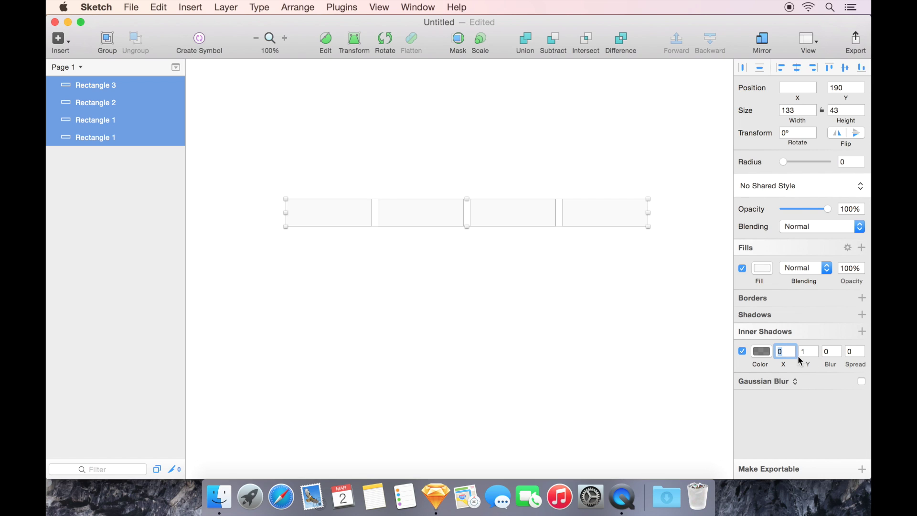
# Set the inner shadow's Y offset to -2 so a line runs along each bottom edge.
pyautogui.click(815, 355)
pyautogui.click(815, 355)
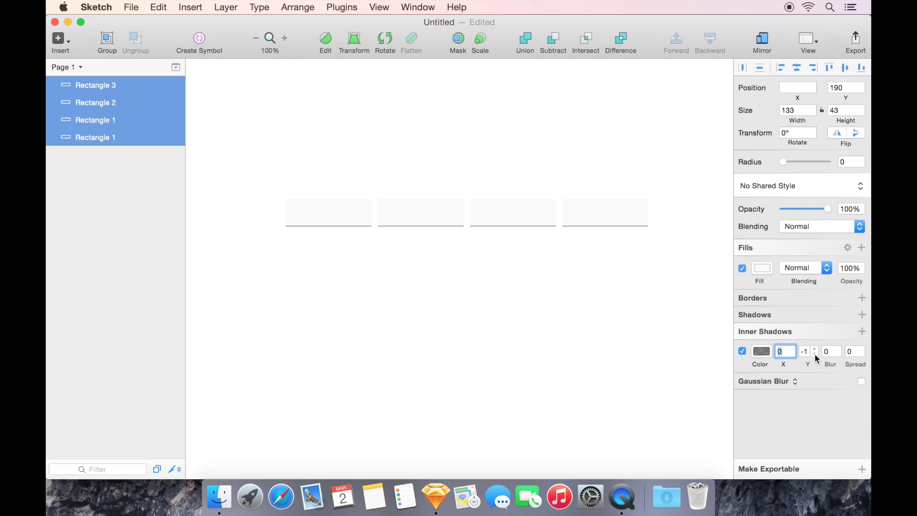
pyautogui.rightClick(807, 352)
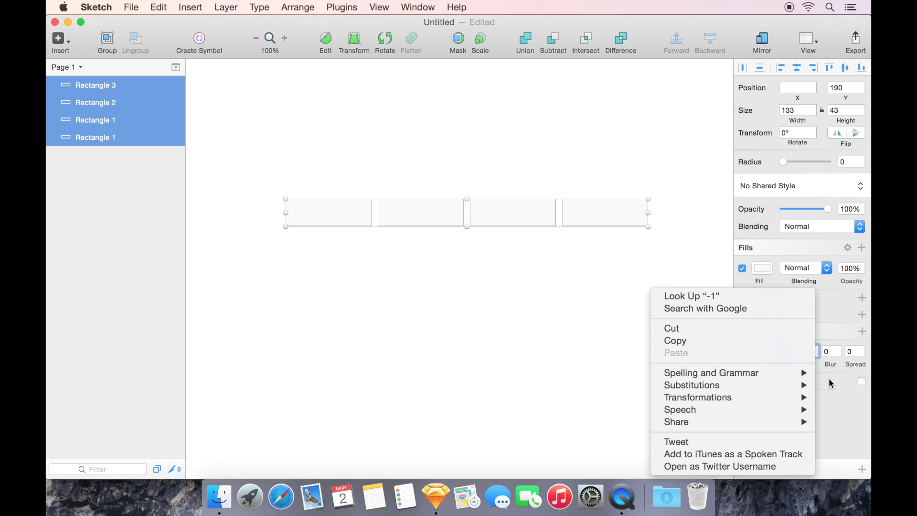
pyautogui.press('Escape')
pyautogui.press('Down')
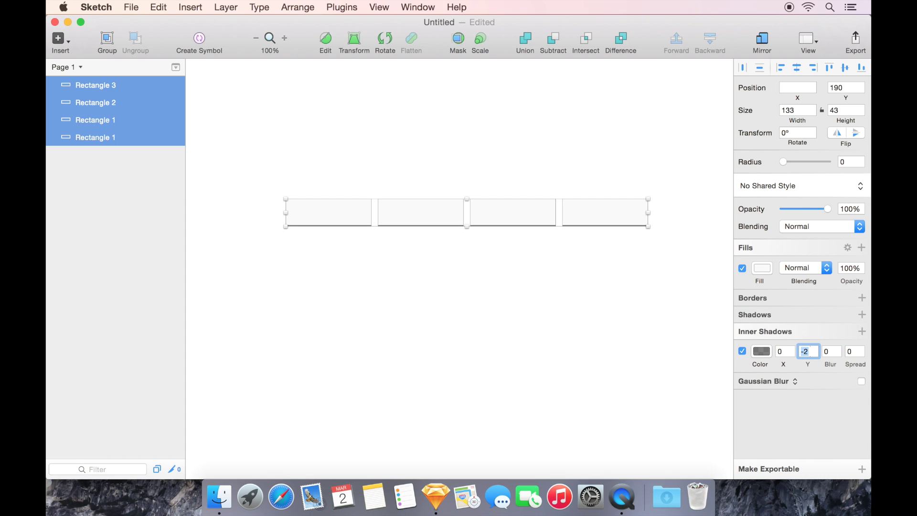
pyautogui.click(764, 352)
# Make the inner shadow colour fully opaque teal 38DDAF, then deselect the rectangles.
pyautogui.click(830, 294)
pyautogui.moveTo(834, 289); pyautogui.dragTo(833, 261)
pyautogui.moveTo(804, 357); pyautogui.dragTo(862, 364)
pyautogui.moveTo(807, 349)
pyautogui.mouseDown()
pyautogui.moveTo(778, 348)
pyautogui.moveTo(801, 352)
pyautogui.mouseUp()
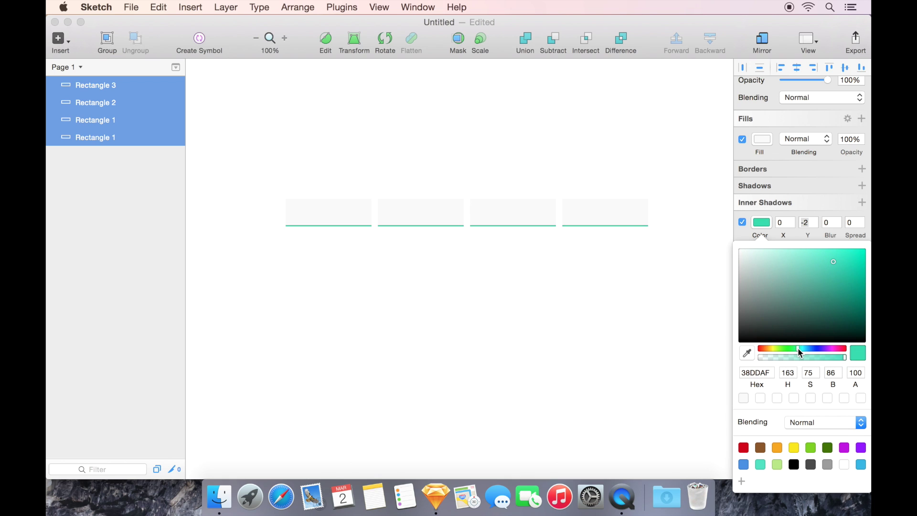
pyautogui.click(768, 229)
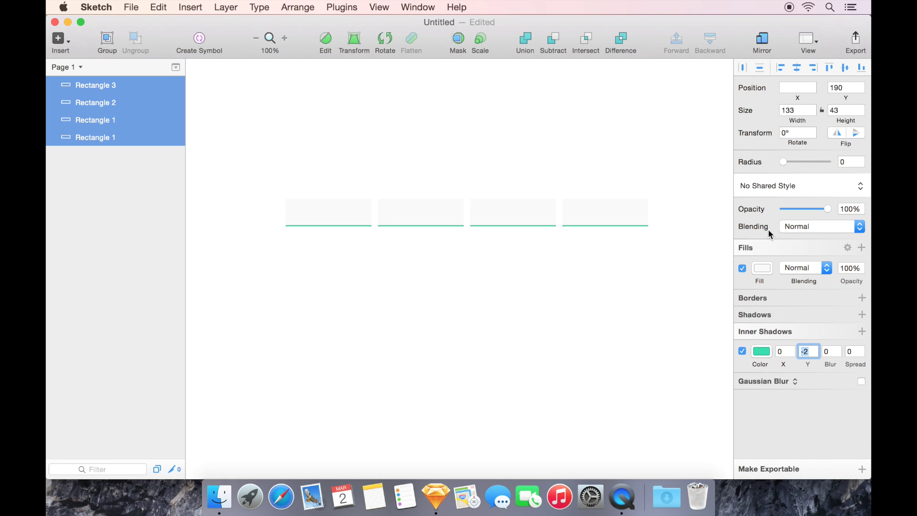
pyautogui.click(592, 308)
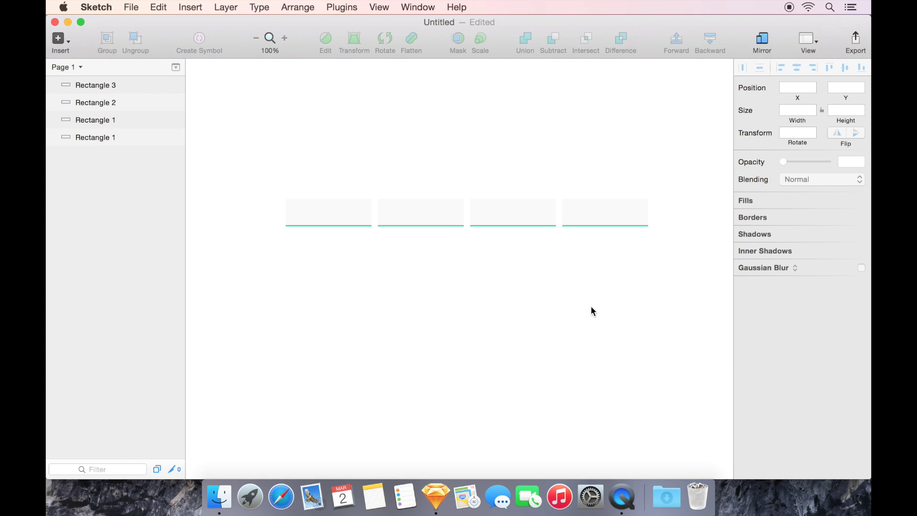
# Set the first rectangle's inner shadow to X 2, Y 0, moving its teal line to the left edge.
pyautogui.click(334, 216)
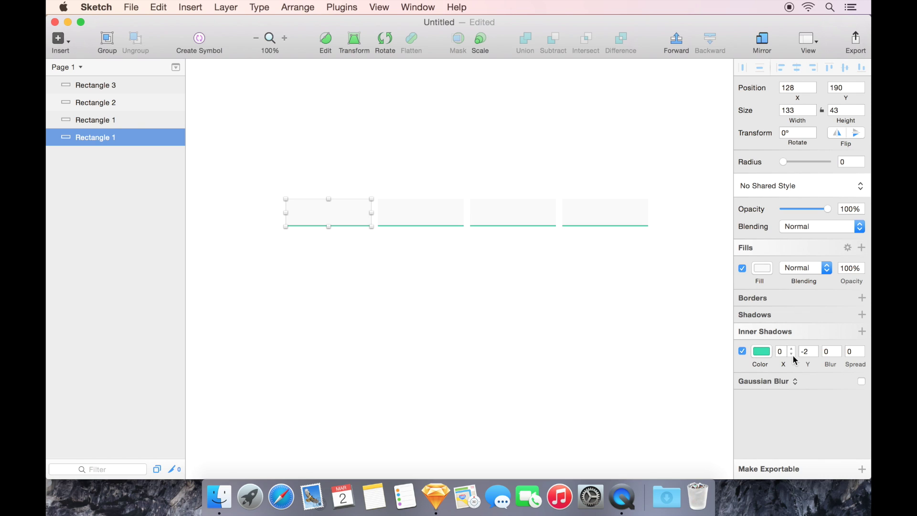
pyautogui.click(815, 354)
pyautogui.click(816, 352)
pyautogui.click(815, 351)
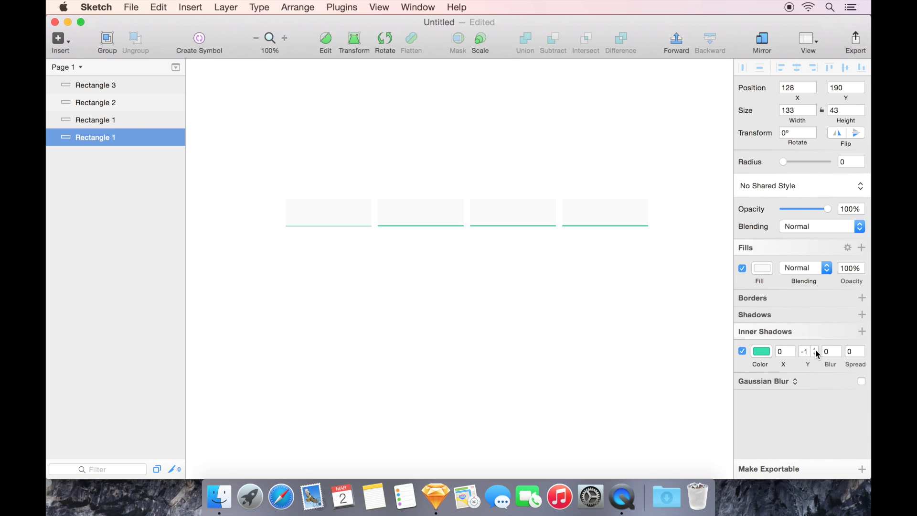
pyautogui.click(816, 351)
pyautogui.click(791, 351)
pyautogui.click(792, 352)
# Set the rightmost rectangle's inner shadow to X -2, Y 0 for a right-edge teal line.
pyautogui.click(595, 214)
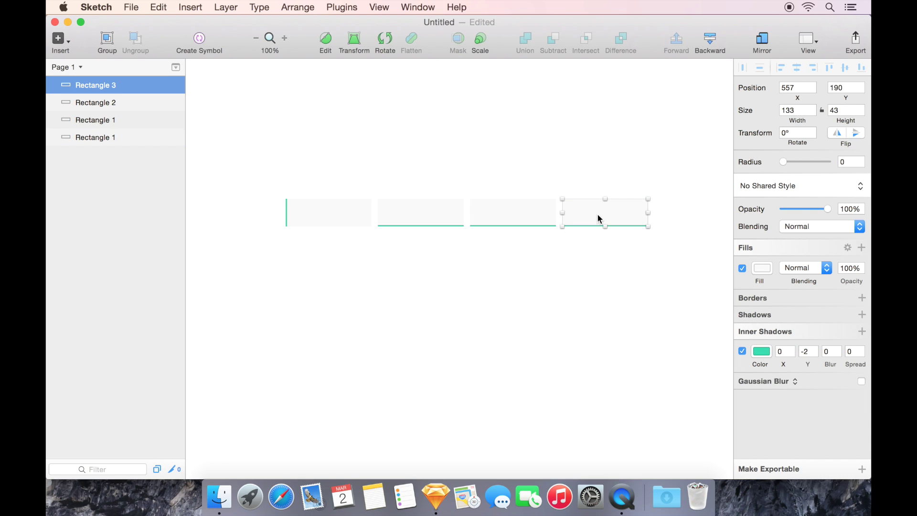
pyautogui.click(792, 354)
pyautogui.click(792, 354)
pyautogui.click(815, 349)
pyautogui.click(815, 349)
pyautogui.click(638, 290)
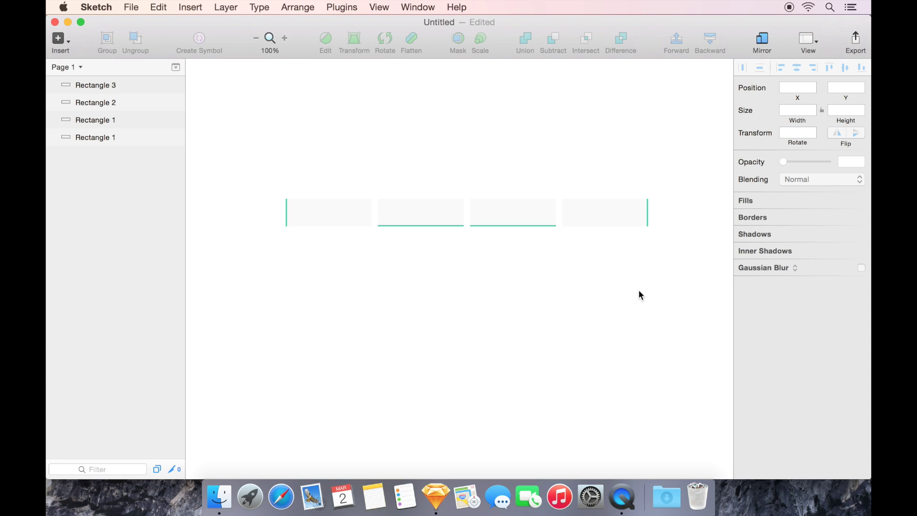
pyautogui.click(526, 223)
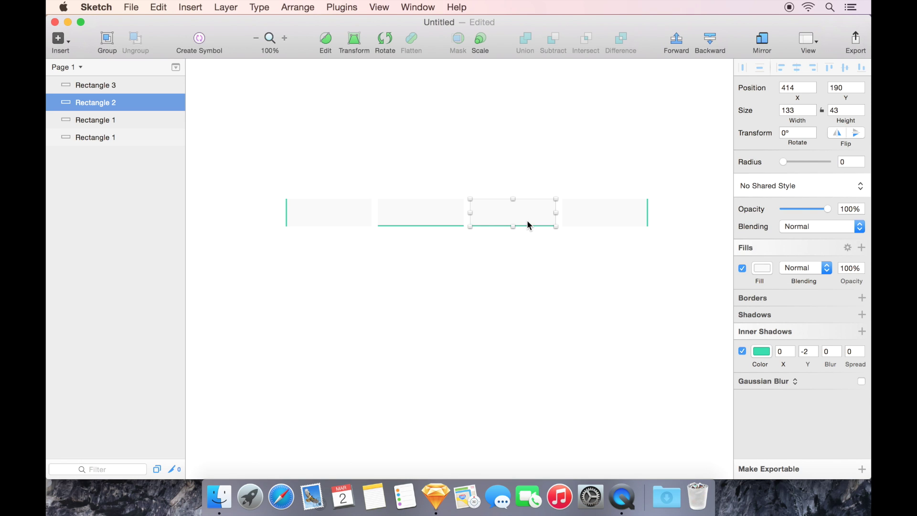
# Copy the second rectangle's style.
pyautogui.click(554, 266)
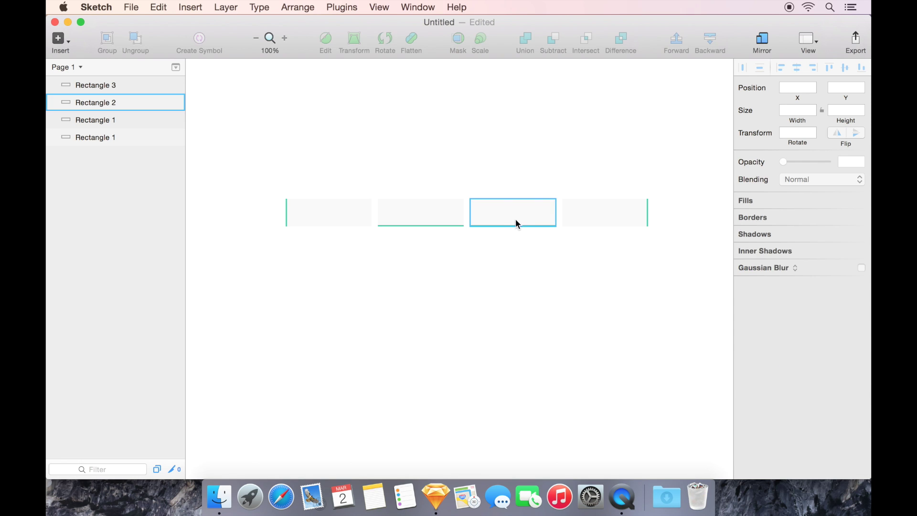
pyautogui.moveTo(337, 181); pyautogui.dragTo(597, 247)
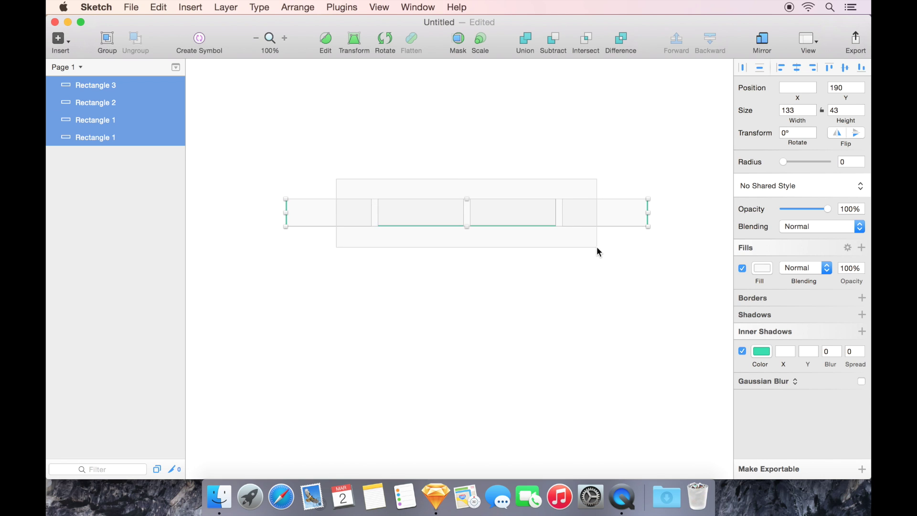
pyautogui.click(597, 247)
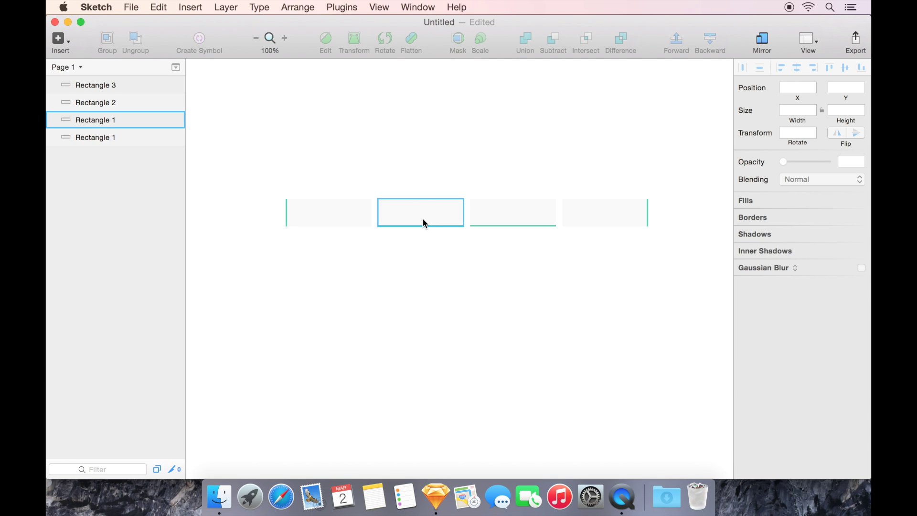
pyautogui.click(425, 223)
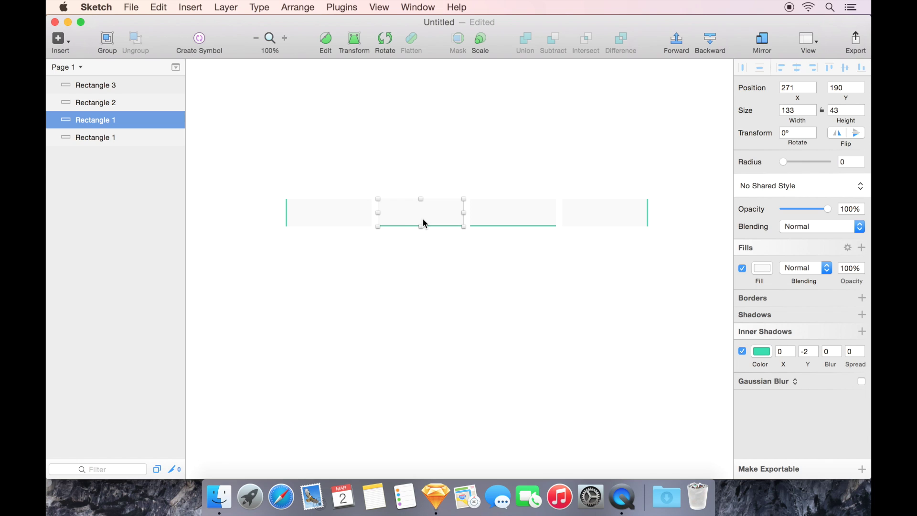
pyautogui.press('alt')
pyautogui.press('super+c')
# Paste the copied style onto all four rectangles.
pyautogui.moveTo(338, 171); pyautogui.dragTo(627, 285)
pyautogui.press('alt')
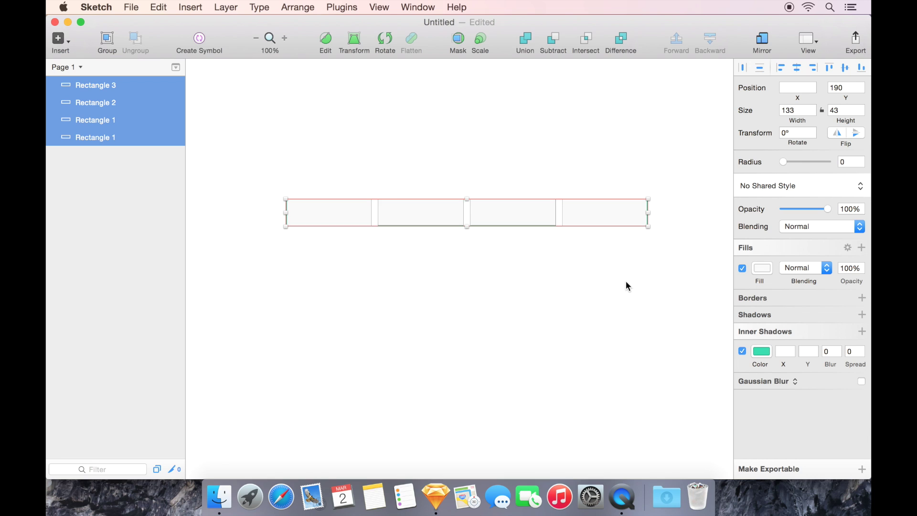
pyautogui.press('alt+super+c')
pyautogui.click(605, 282)
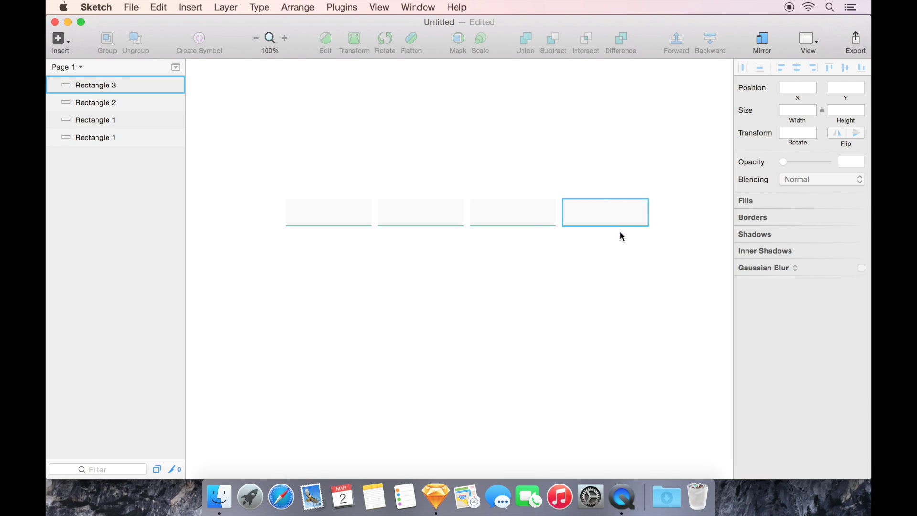
# Duplicate the rectangles' inner shadow and set the first one's Y to 2 for a top-edge line.
pyautogui.moveTo(311, 155); pyautogui.dragTo(576, 255)
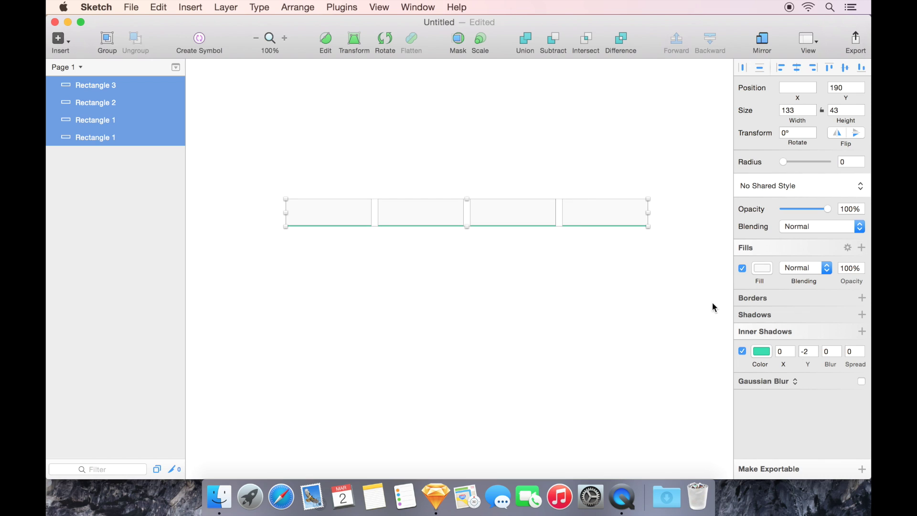
pyautogui.rightClick(774, 353)
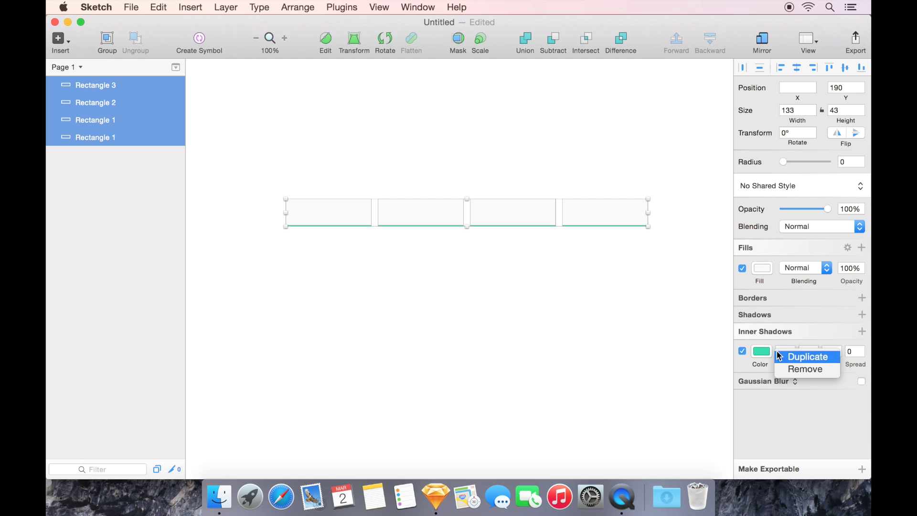
pyautogui.click(837, 358)
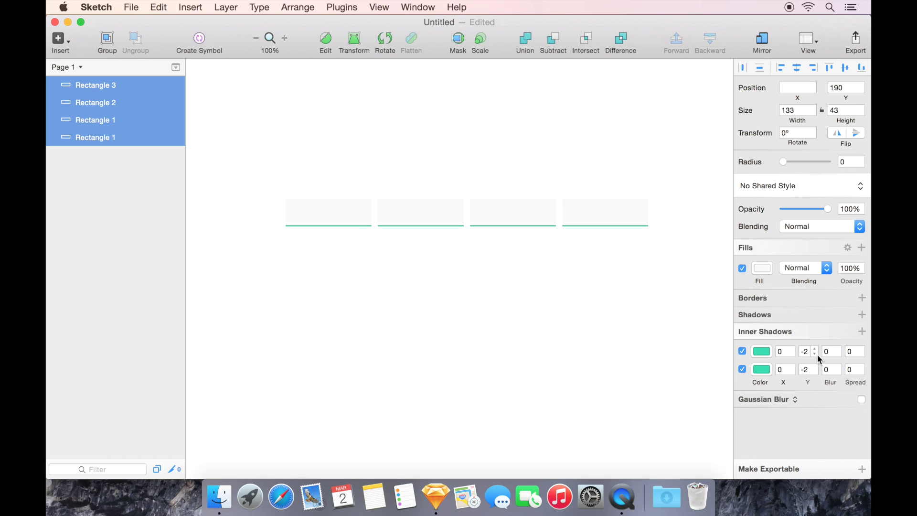
pyautogui.click(815, 350)
pyautogui.click(815, 350)
pyautogui.click(815, 350)
pyautogui.click(815, 350)
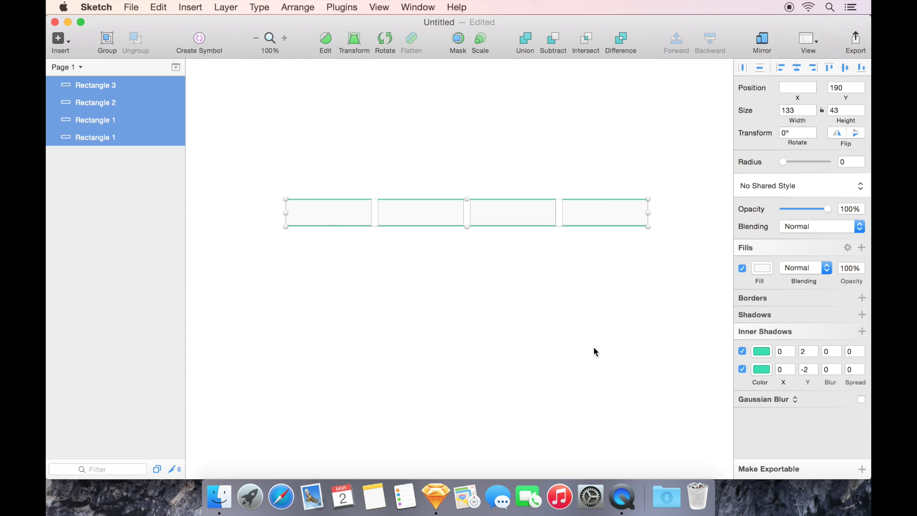
pyautogui.click(575, 322)
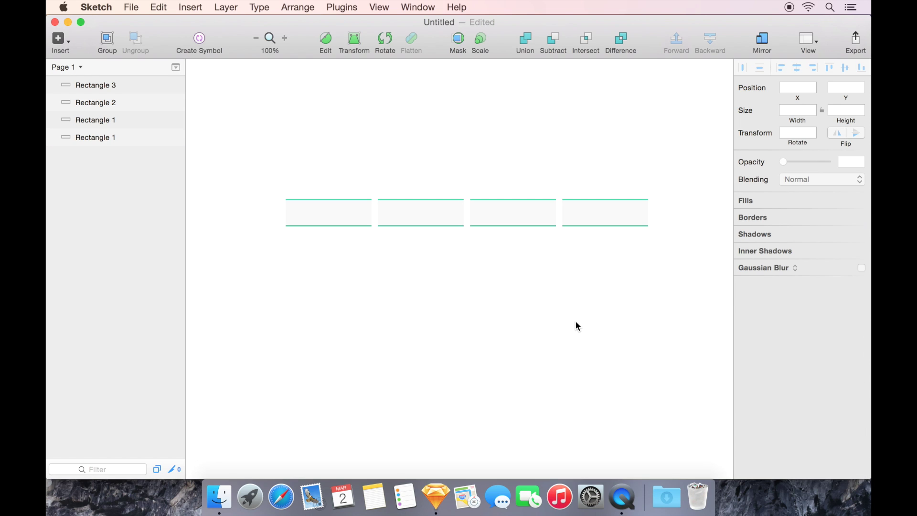